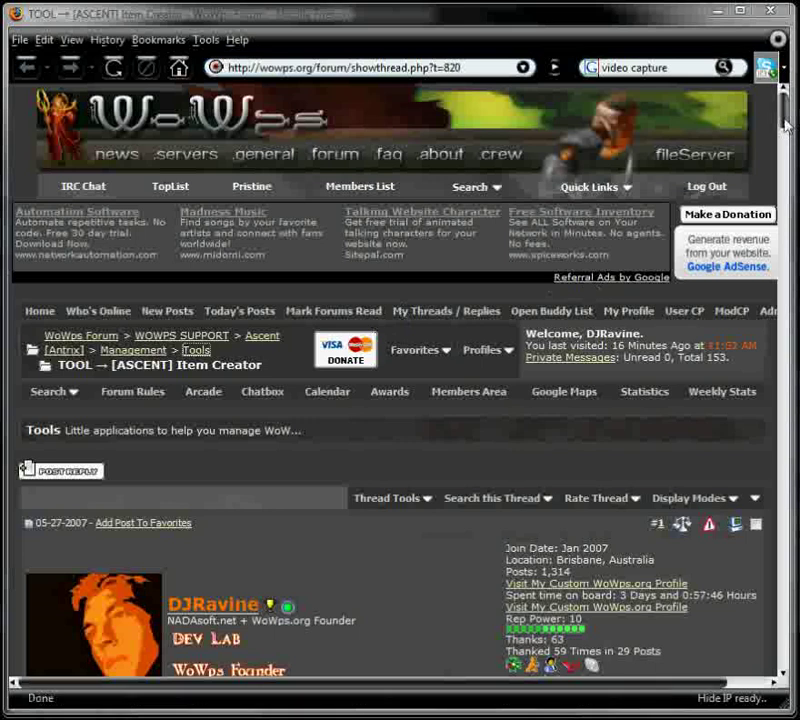
# - Run TBCItemCreator.exe from the TBC Item Creator folder
pyautogui.moveTo(785, 125)
pyautogui.mouseDown()
pyautogui.moveTo(782, 229)
pyautogui.moveTo(784, 117)
pyautogui.mouseUp()
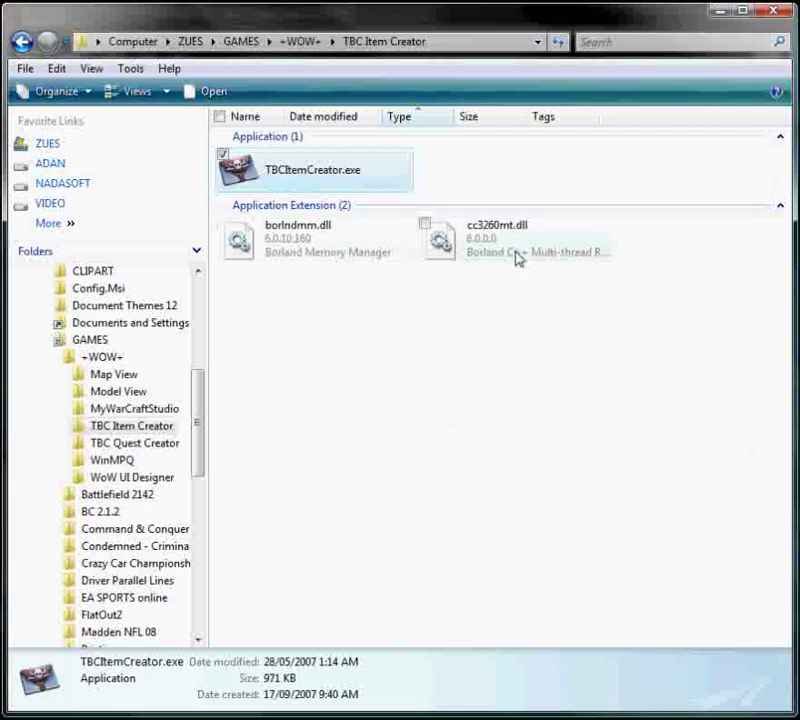
pyautogui.moveTo(675, 332); pyautogui.dragTo(280, 180)
pyautogui.click(316, 312)
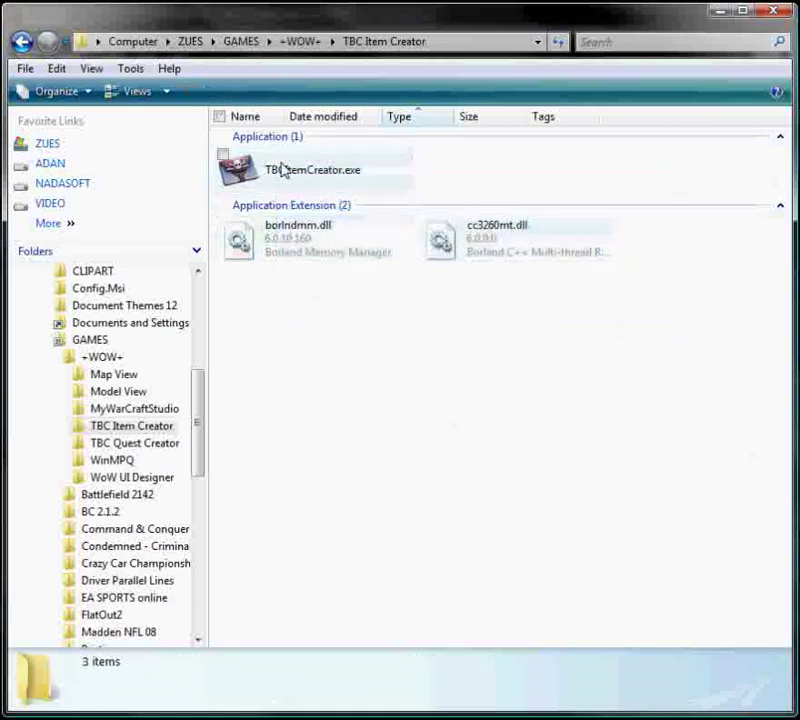
pyautogui.click(307, 176)
pyautogui.doubleClick(307, 176)
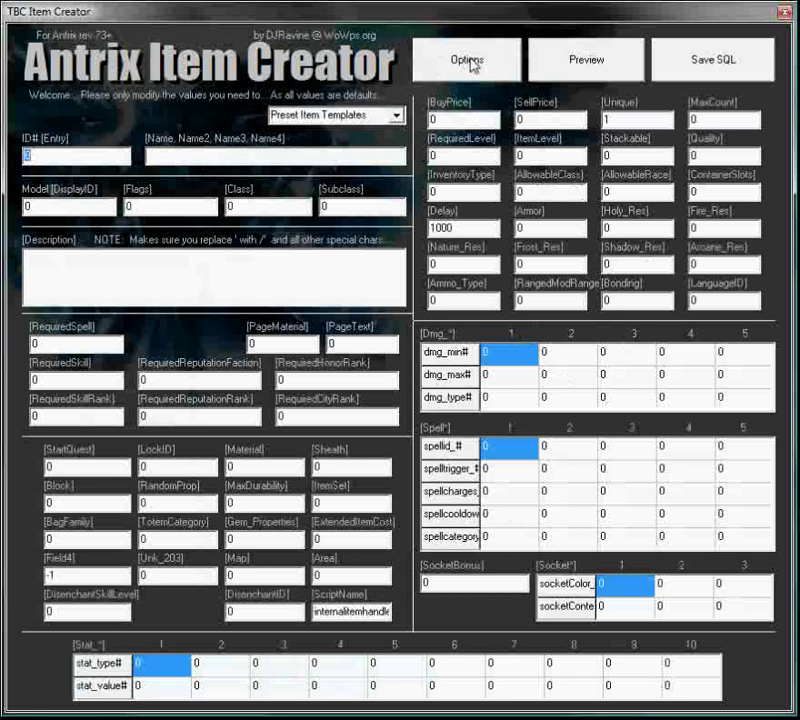
# - Open Options and scroll the items export field list down to ReqDisenchantSkill
pyautogui.click(469, 62)
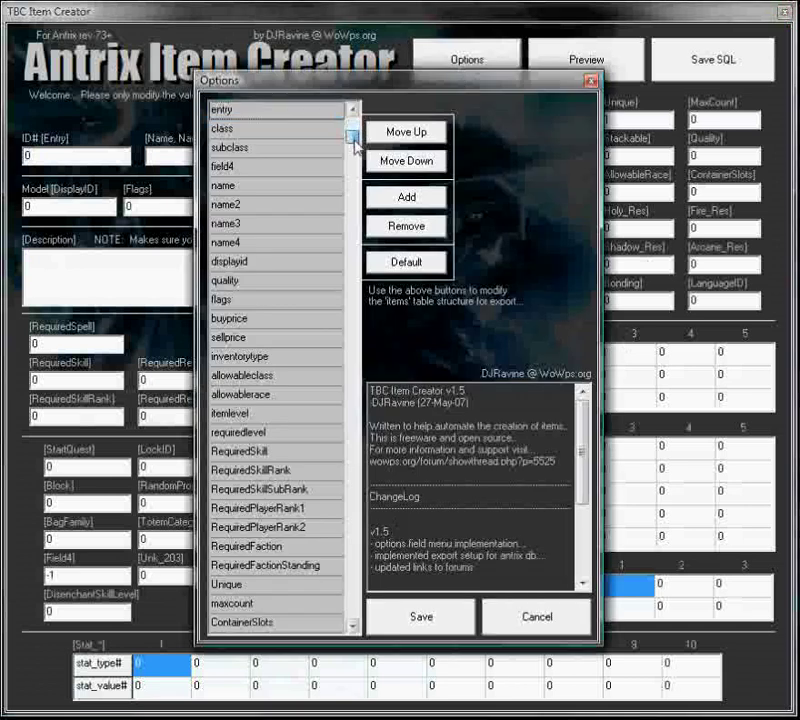
pyautogui.moveTo(357, 163); pyautogui.dragTo(360, 515)
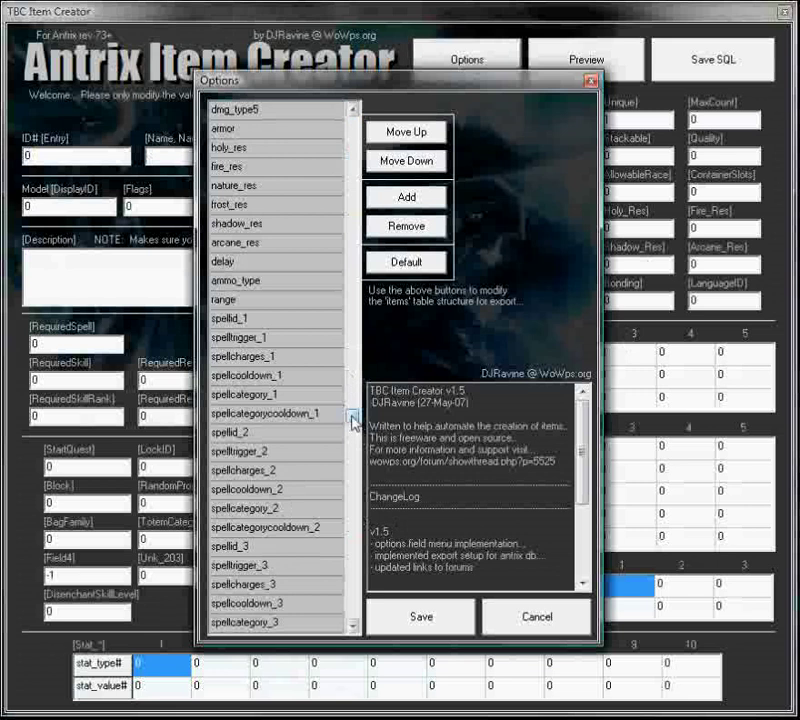
pyautogui.moveTo(354, 422); pyautogui.dragTo(330, 627)
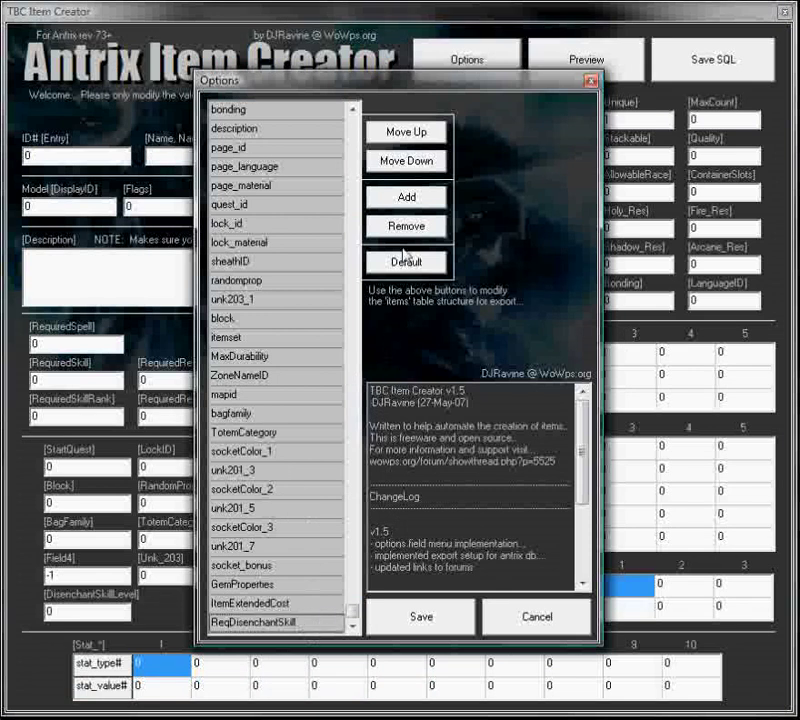
# - Add a column named unk2 and move it below ReqDisenchantSkill at the end of the list
pyautogui.click(410, 198)
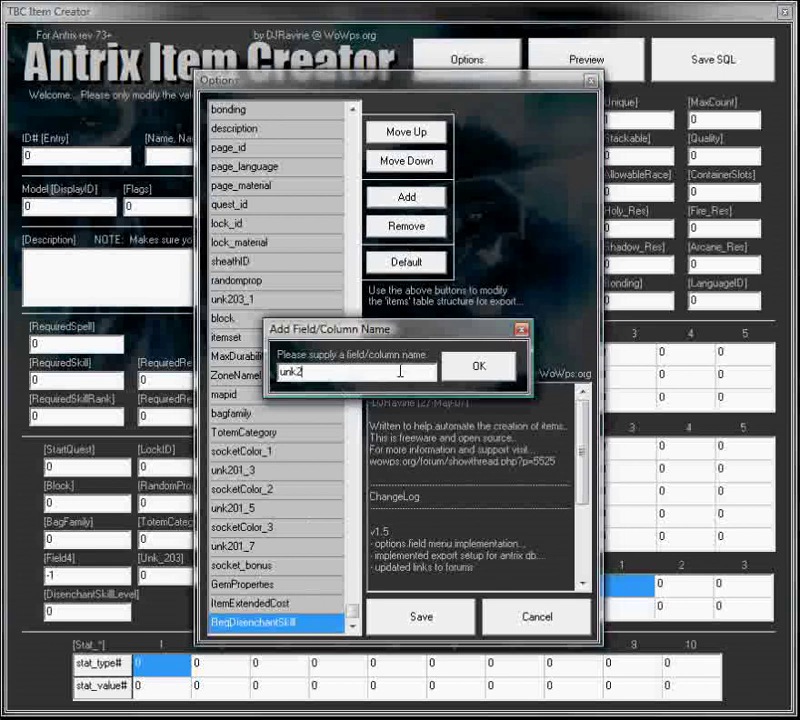
pyautogui.press('Return')
pyautogui.scroll(-1, 255, 620)
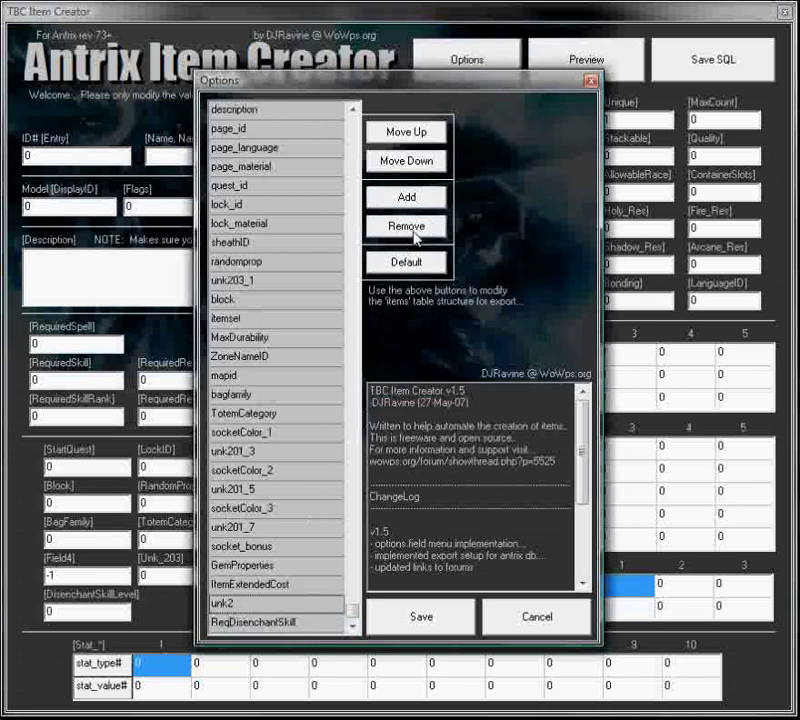
pyautogui.click(412, 162)
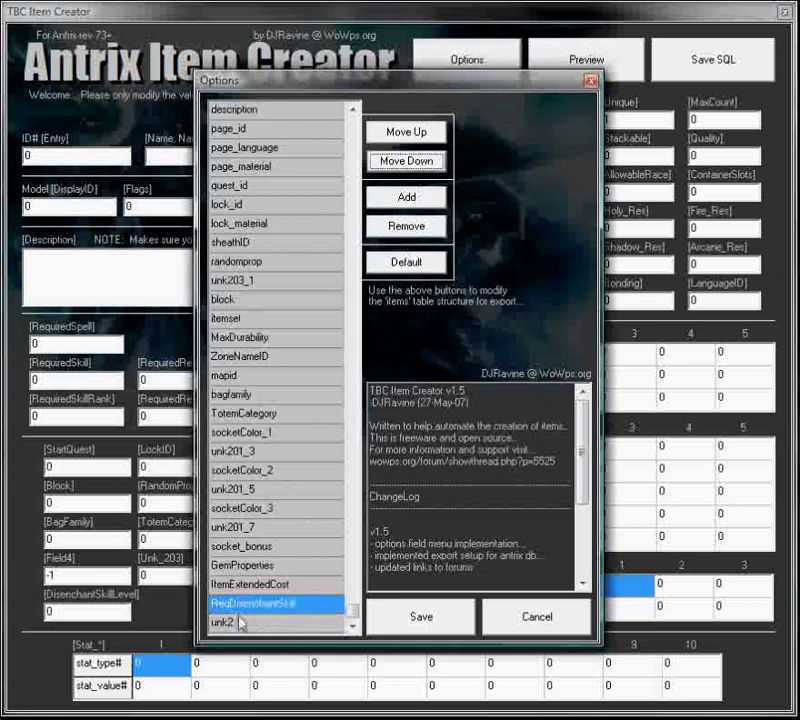
pyautogui.click(240, 625)
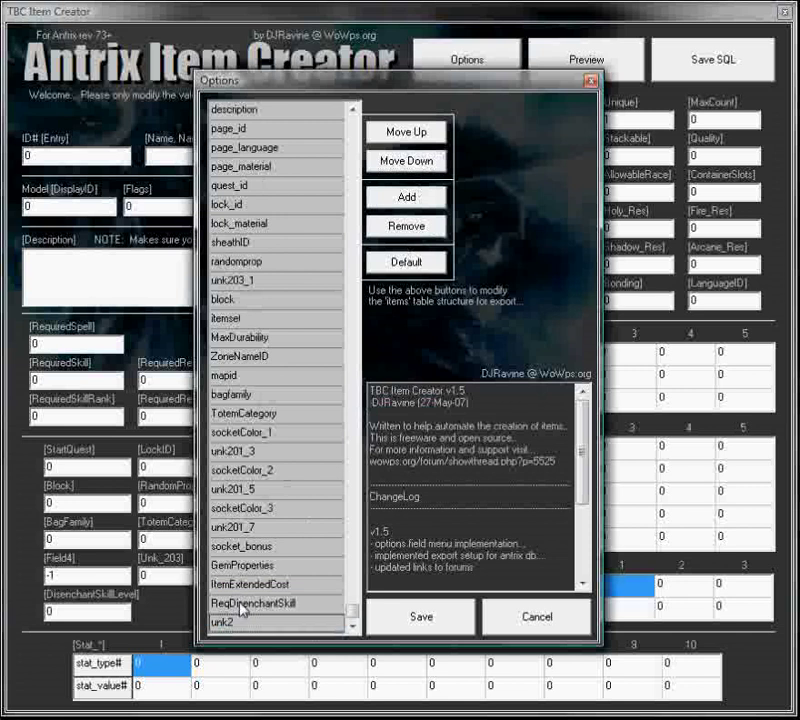
# - Save the column change and load the '25 - Worn Shortshord' preset template
pyautogui.click(418, 619)
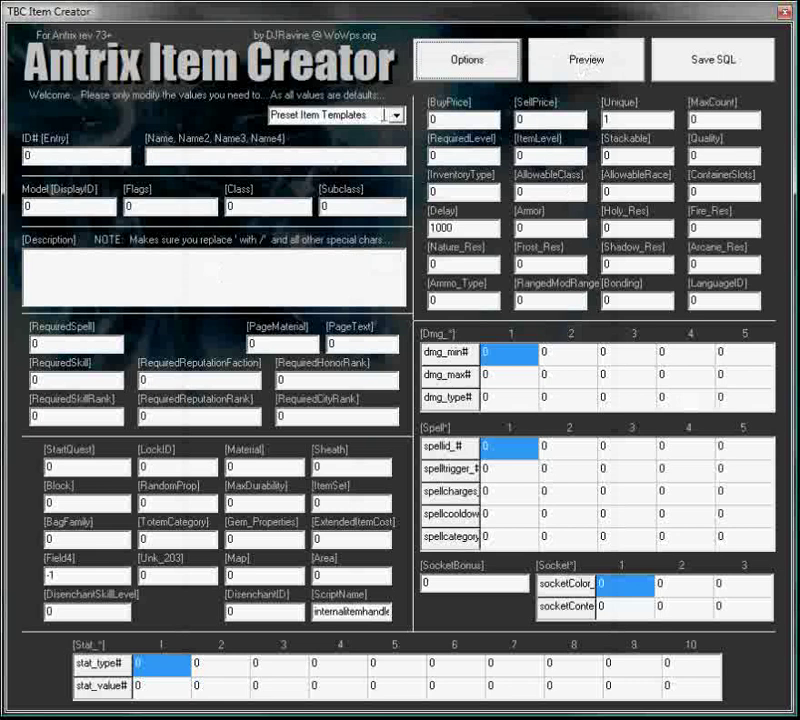
pyautogui.click(396, 115)
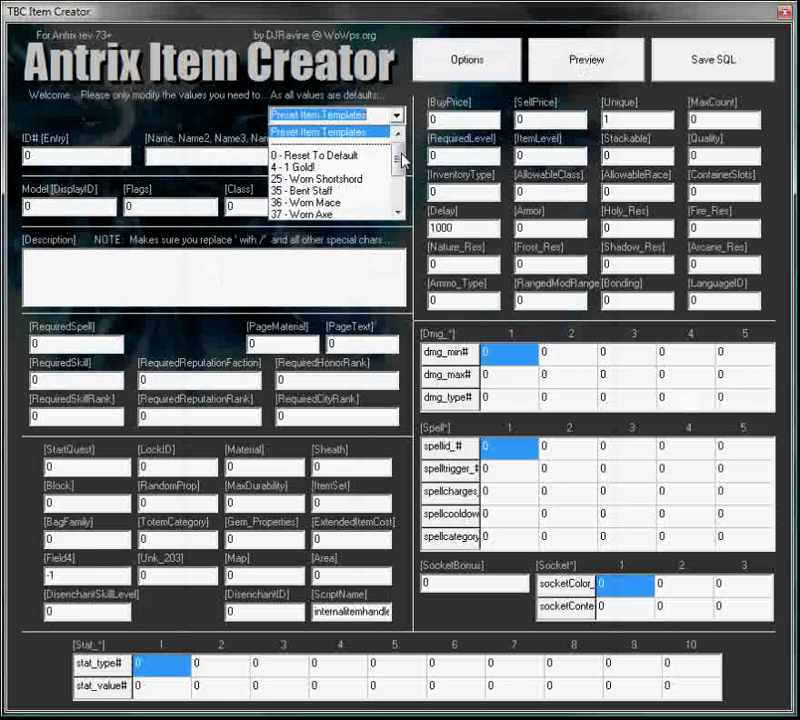
pyautogui.moveTo(401, 162)
pyautogui.mouseDown()
pyautogui.moveTo(400, 192)
pyautogui.moveTo(400, 159)
pyautogui.moveTo(400, 170)
pyautogui.mouseUp()
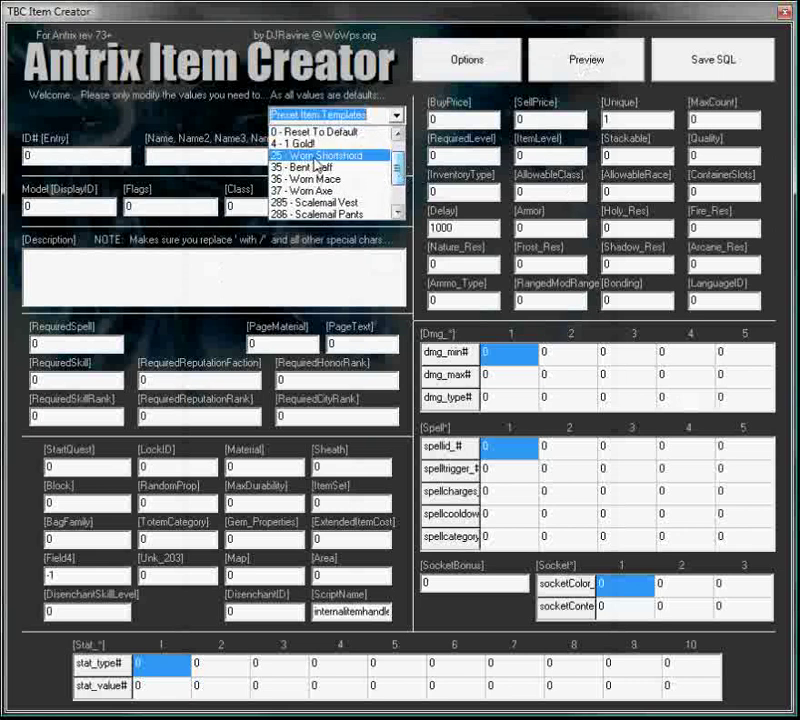
pyautogui.click(314, 156)
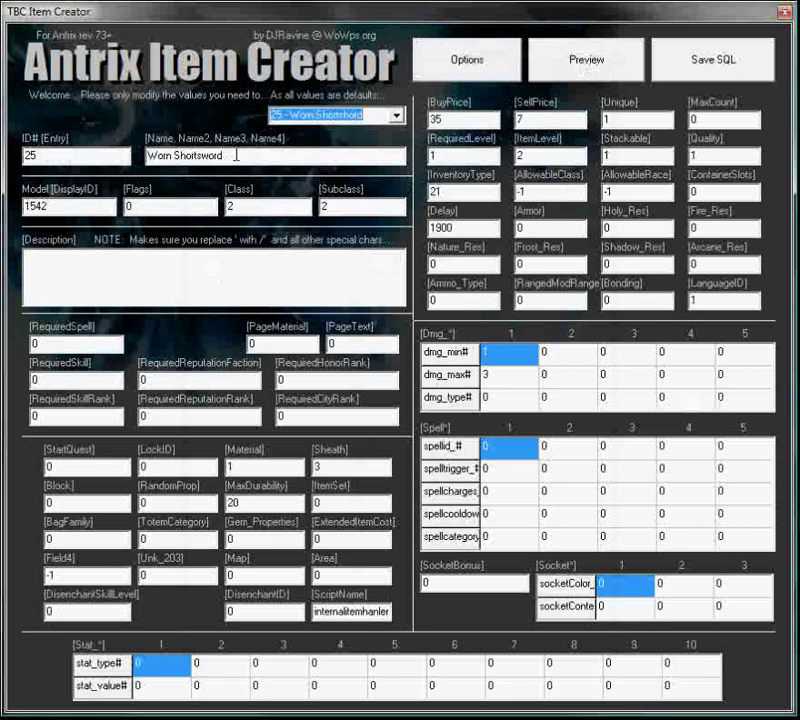
# - Review the preset's values: DisplayID 1542, BuyPrice 35, Delay 1900, InventoryType 21, AllowableClass/Race -1
pyautogui.moveTo(172, 156); pyautogui.dragTo(214, 157)
pyautogui.doubleClick(77, 204)
pyautogui.click(40, 205)
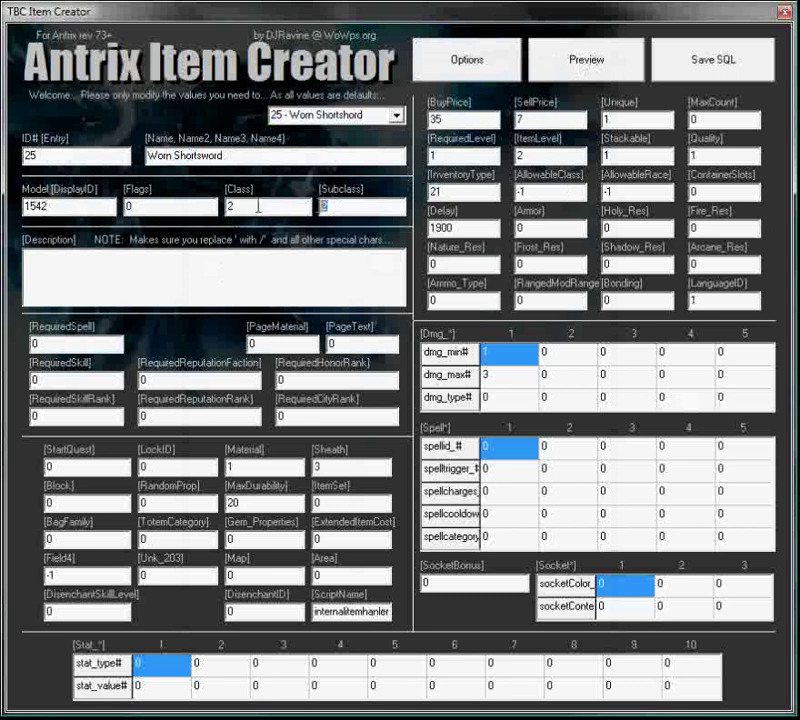
pyautogui.hotkey('shift', 'Tab')
pyautogui.click(140, 381)
pyautogui.doubleClick(431, 119)
pyautogui.click(518, 119)
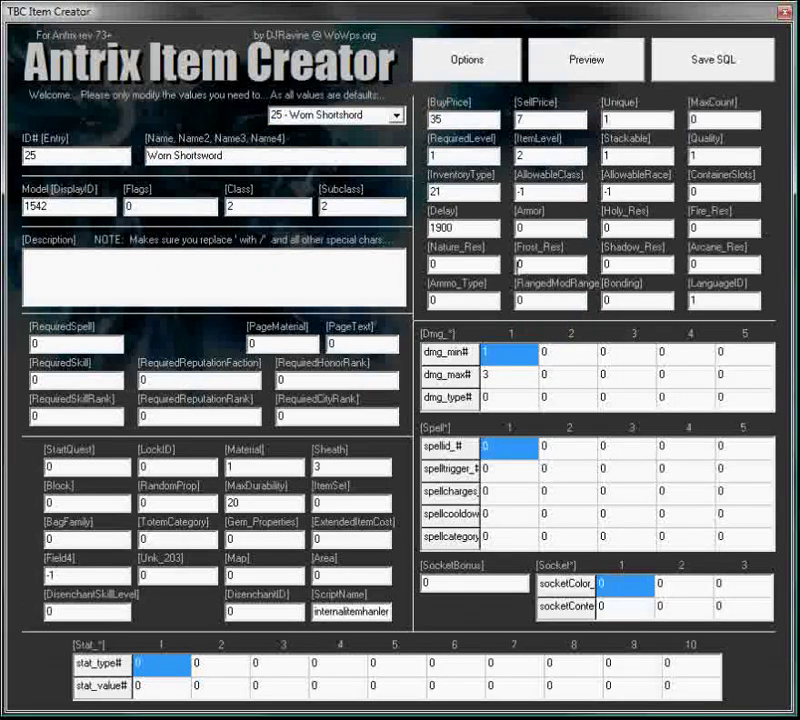
pyautogui.doubleClick(480, 231)
pyautogui.doubleClick(436, 191)
pyautogui.doubleClick(540, 193)
pyautogui.doubleClick(640, 191)
pyautogui.click(698, 300)
# - Load the '33338 - Peep The Phoenix' preset template
pyautogui.press('Tab')
pyautogui.click(396, 115)
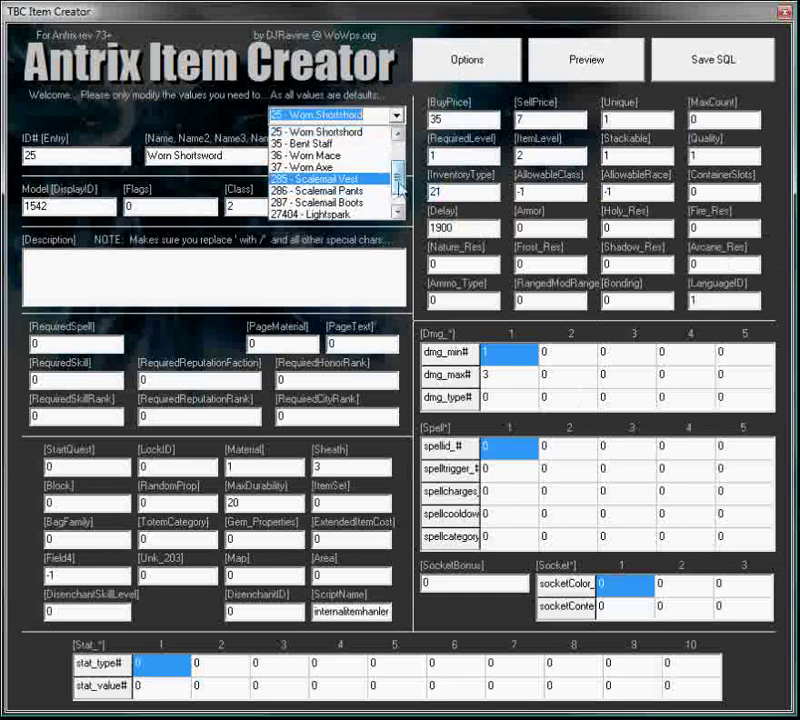
pyautogui.scroll(-1, 340, 190)
pyautogui.click(345, 213)
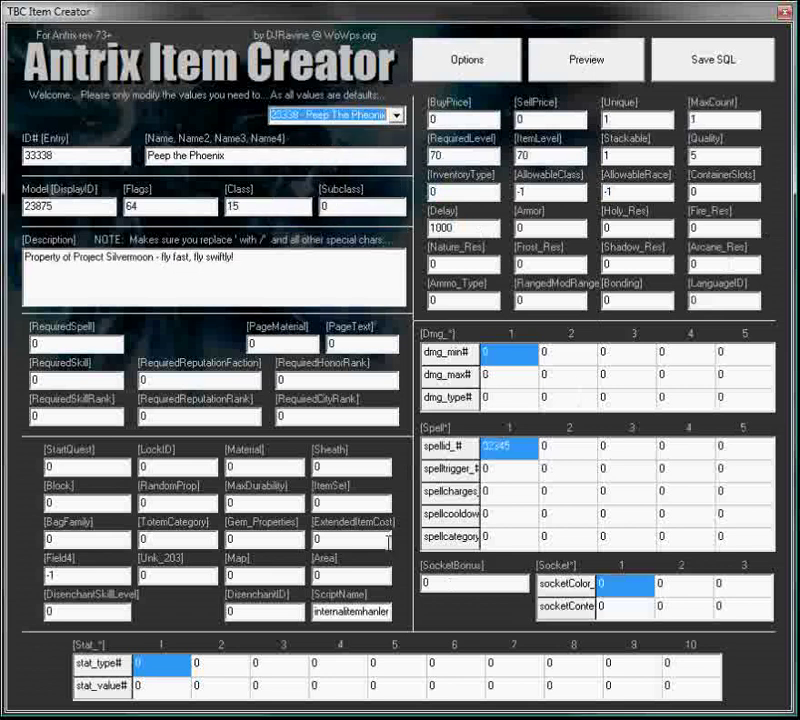
# - Check the first spell ID value, 32345, in the spellid_# cell
pyautogui.click(513, 447)
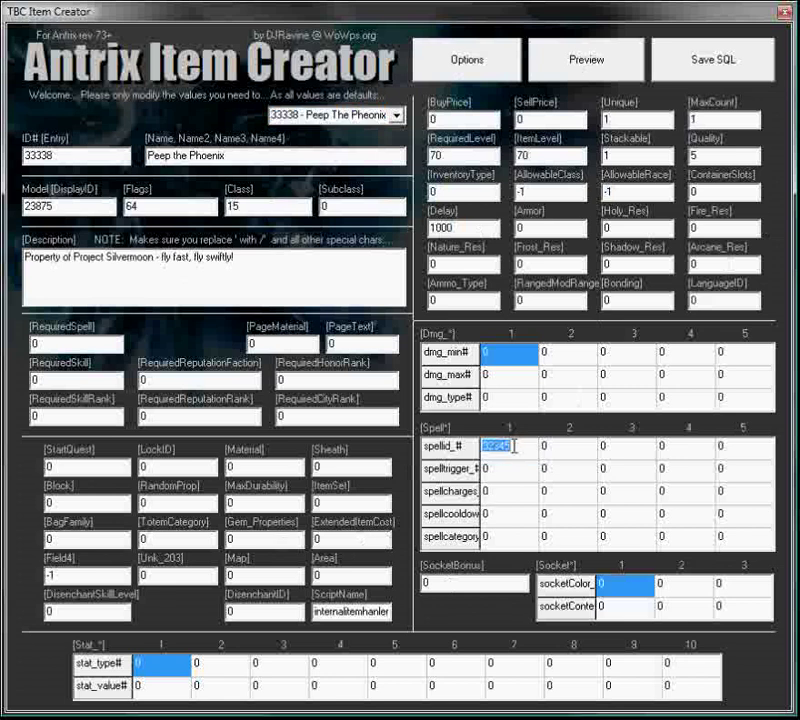
pyautogui.click(516, 447)
pyautogui.doubleClick(515, 447)
pyautogui.click(513, 448)
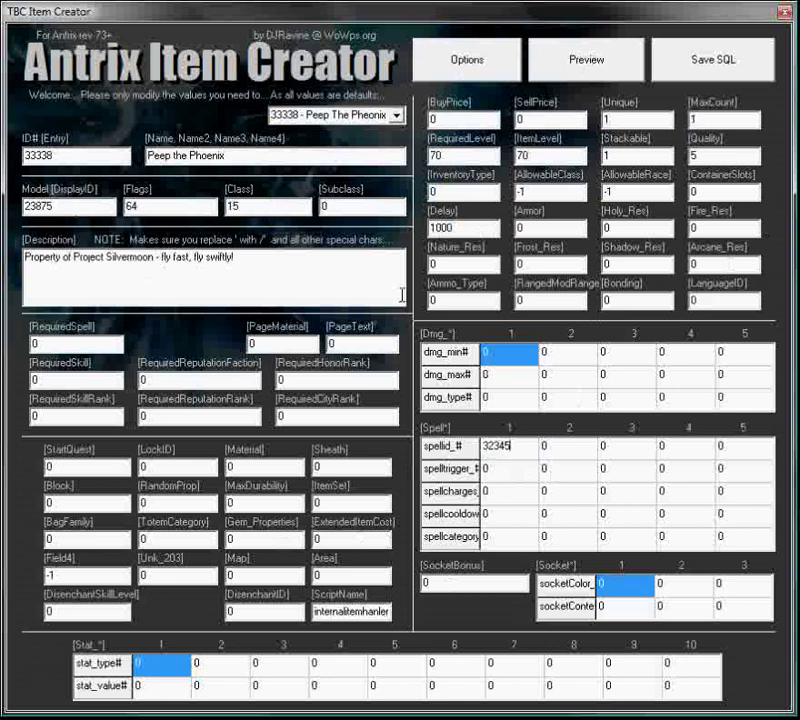
# - Change the entry ID from 33338 to 88888888 and review the generated INSERT SQL
pyautogui.moveTo(52, 158); pyautogui.dragTo(13, 158)
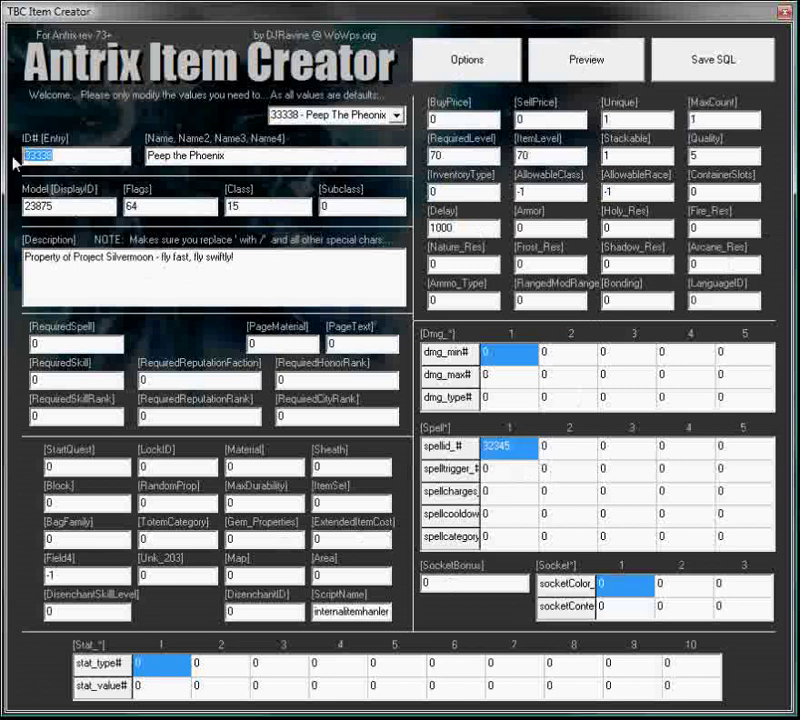
pyautogui.write('88888888')
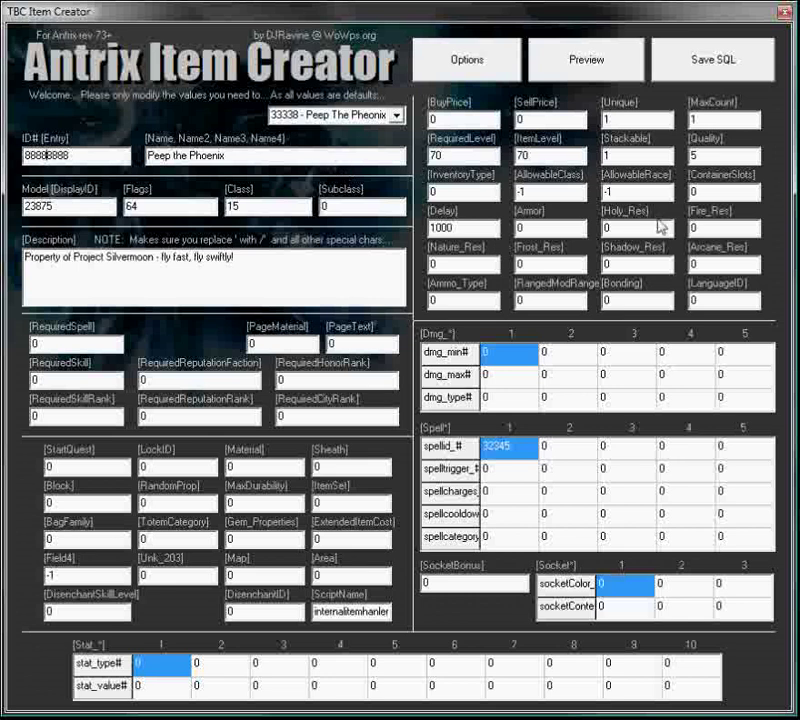
pyautogui.click(611, 76)
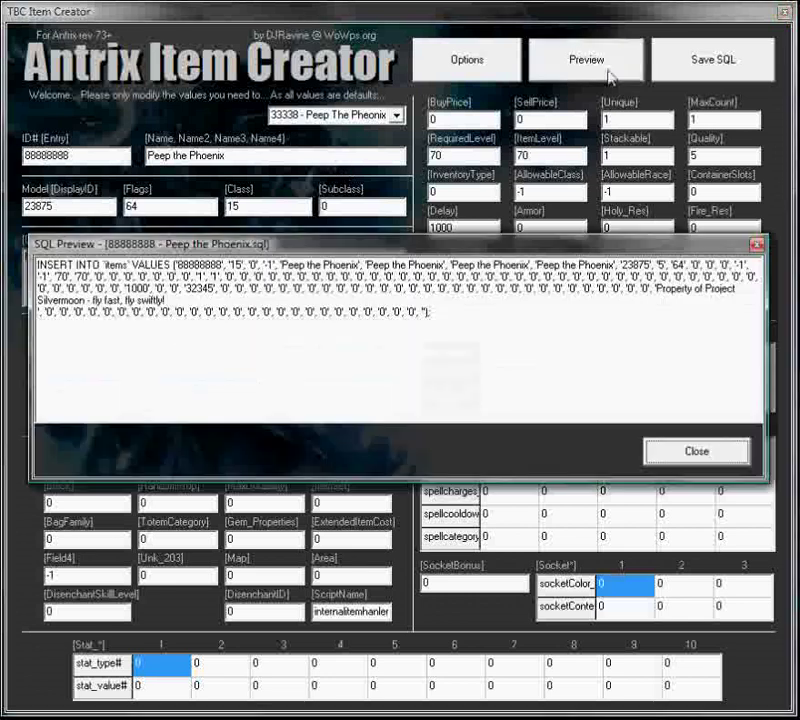
pyautogui.moveTo(443, 311); pyautogui.dragTo(175, 268)
pyautogui.click(695, 451)
# - Start Save SQL with the suggested file name '88888888 - Peep the Phoenix.sql'
pyautogui.click(718, 72)
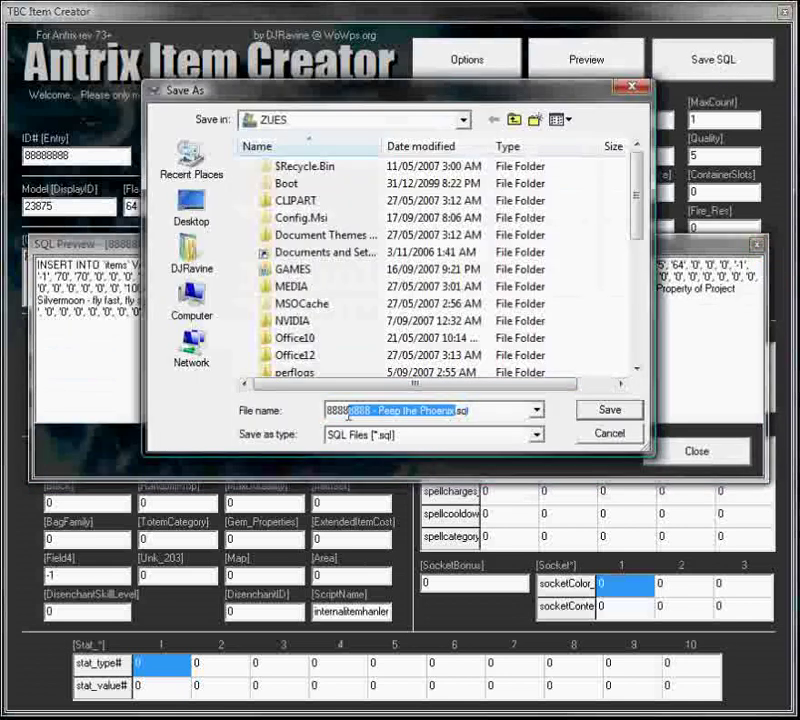
pyautogui.click(530, 409)
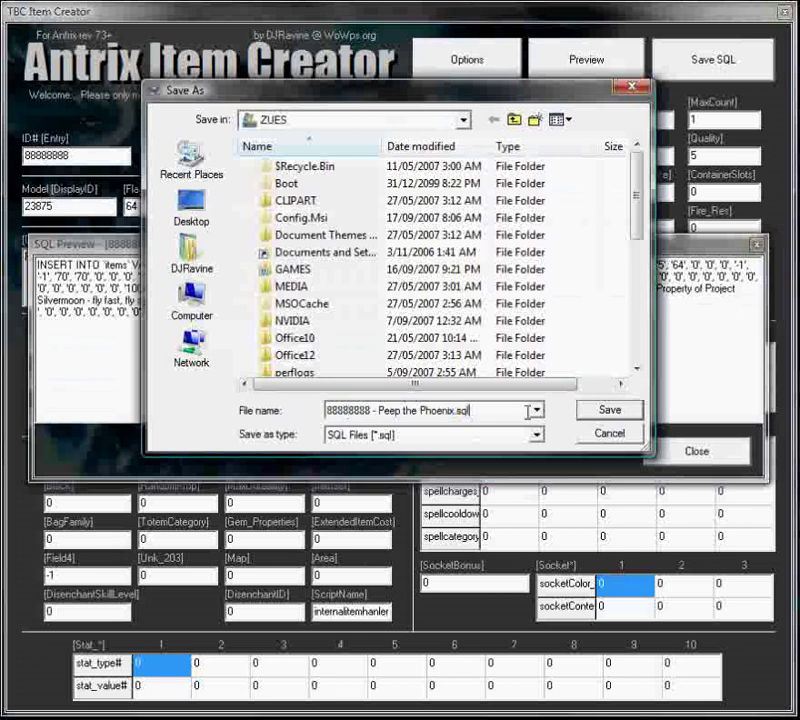
# - Cancel the file save and select the full INSERT statement in a fresh SQL preview
pyautogui.click(608, 438)
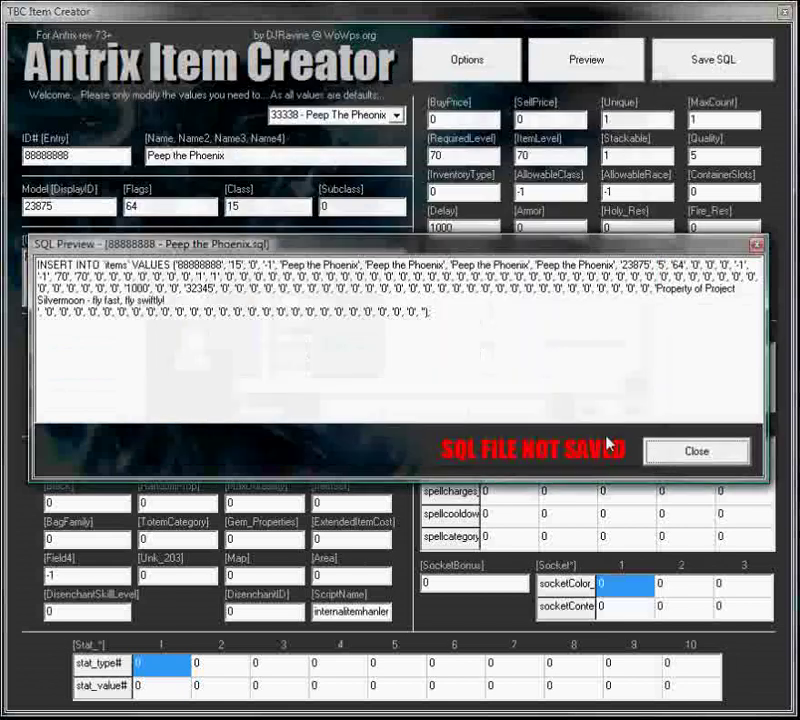
pyautogui.click(666, 461)
pyautogui.click(605, 72)
pyautogui.moveTo(468, 318); pyautogui.dragTo(37, 262)
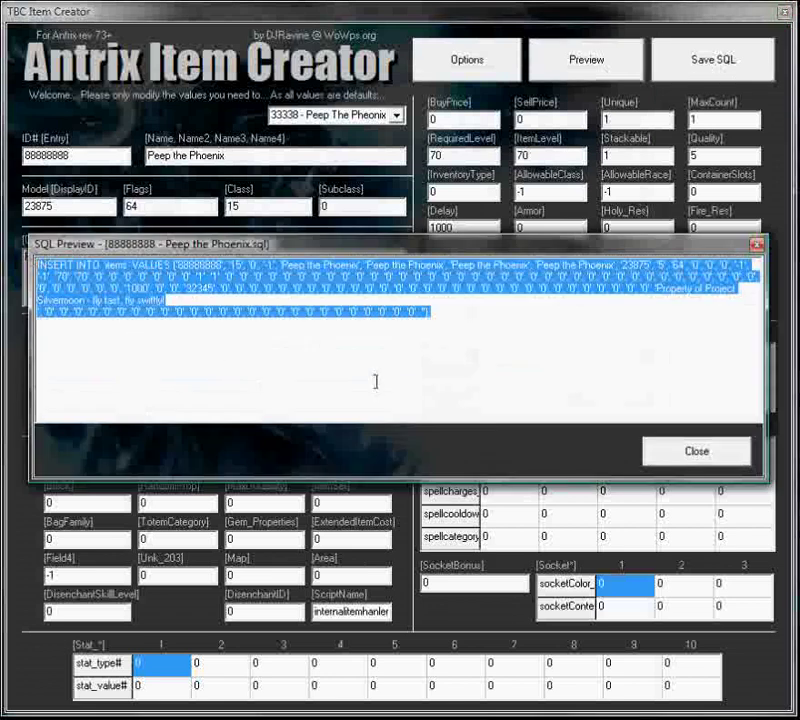
pyautogui.click(204, 263)
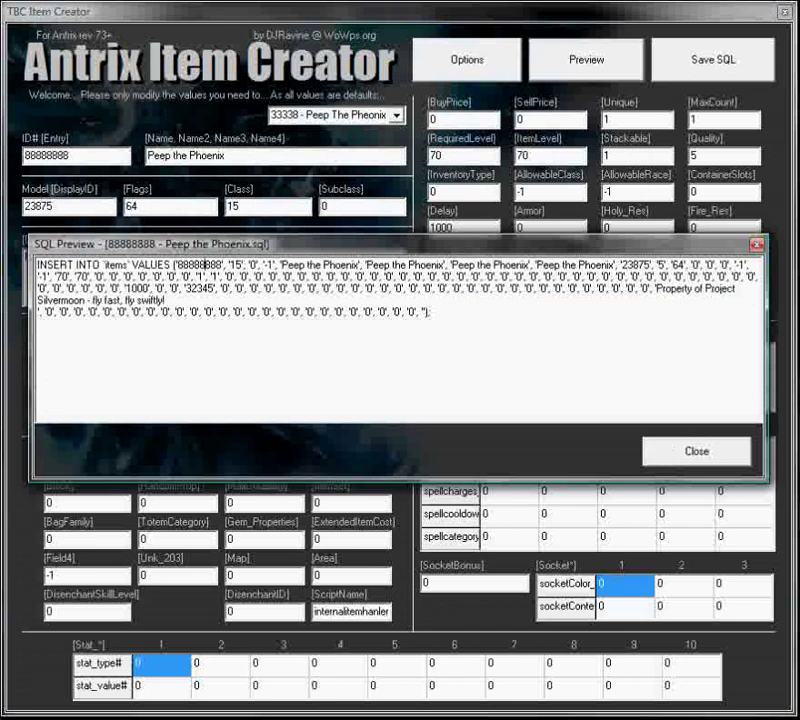
# - Bring the SQLyog Enterprise window to the front using Flip 3D
pyautogui.press('Escape')
pyautogui.press('super+Tab')
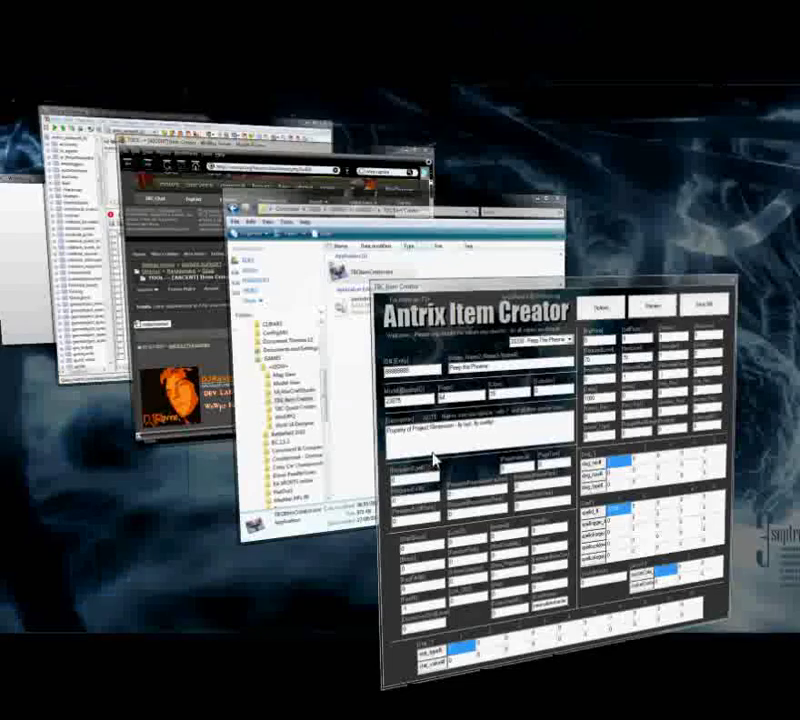
pyautogui.press('super+Tab')
pyautogui.press('super+Tab')
pyautogui.press('super+Tab')
pyautogui.press('super+Tab')
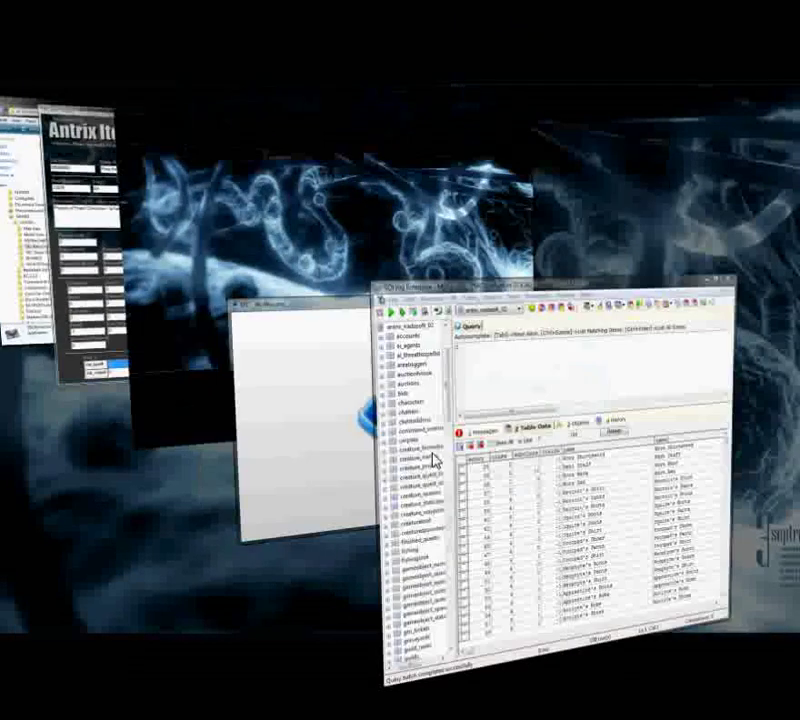
pyautogui.press('super+Tab')
pyautogui.press('super+Tab')
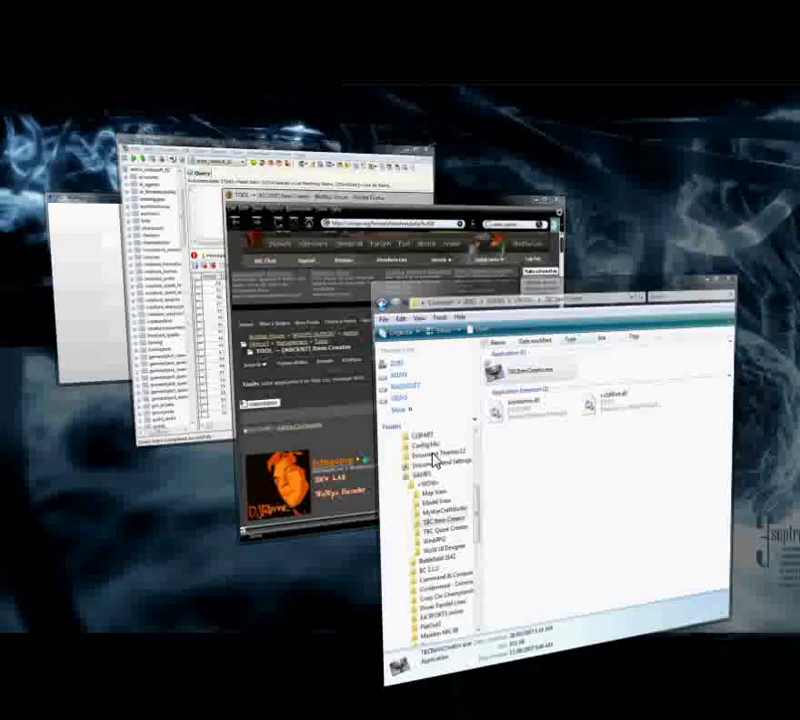
pyautogui.press('super+Tab')
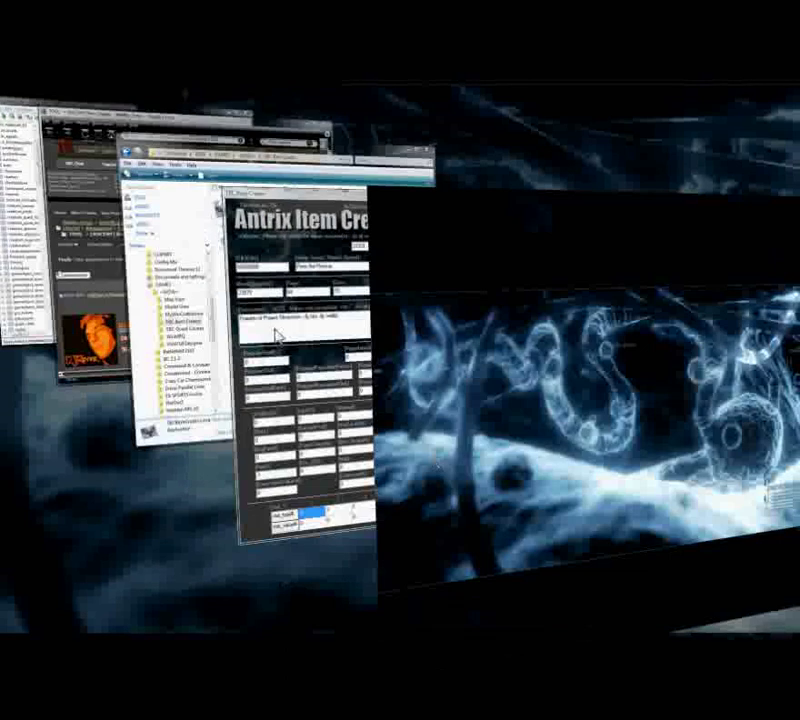
pyautogui.press('super+shift+Tab')
pyautogui.press('super+shift+Tab')
pyautogui.press('super+shift+Tab')
pyautogui.press('super+shift+Tab')
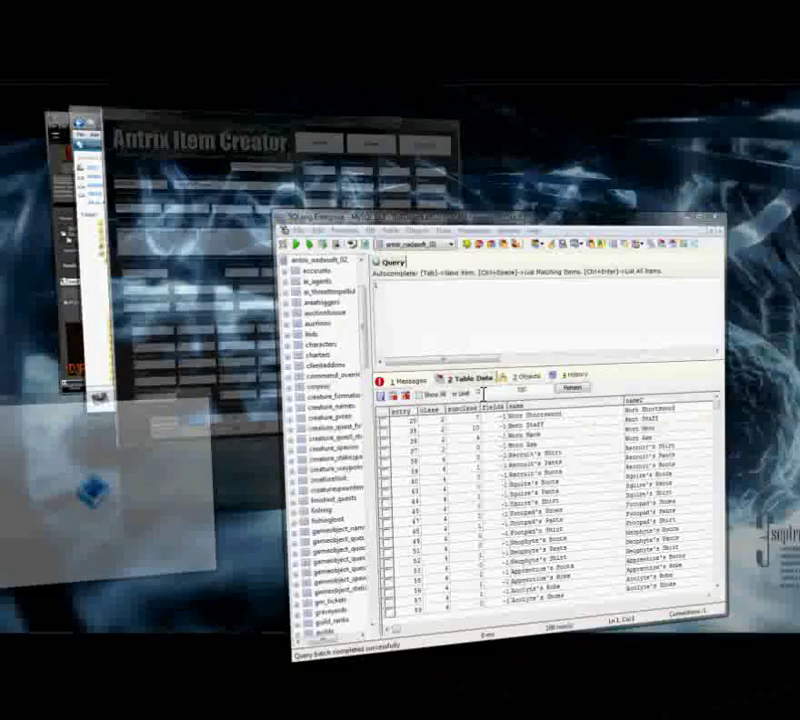
pyautogui.click(483, 393)
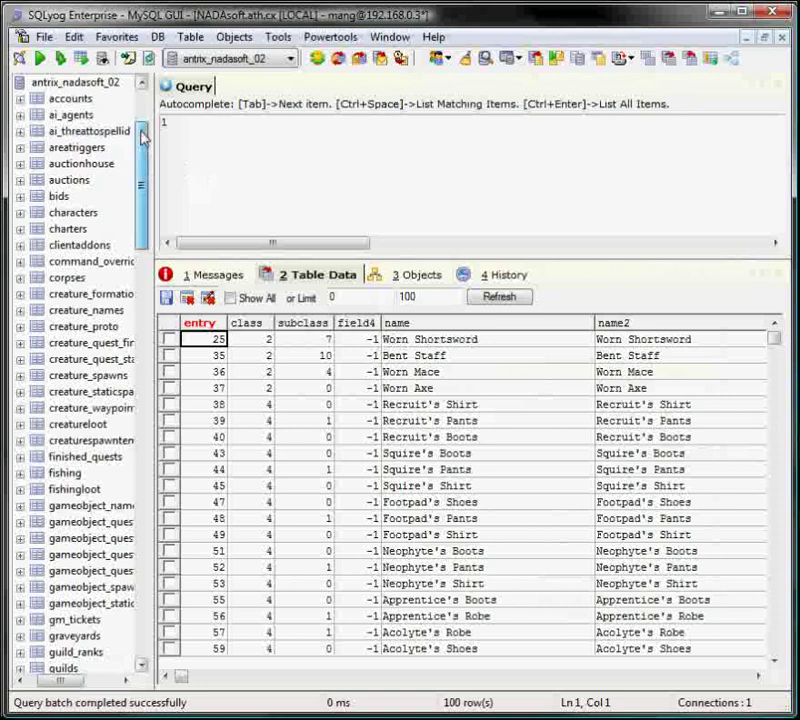
# - Select the antrix_nadasoft_02 database and scroll its object tree down to the items table
pyautogui.scroll(1, 143, 135)
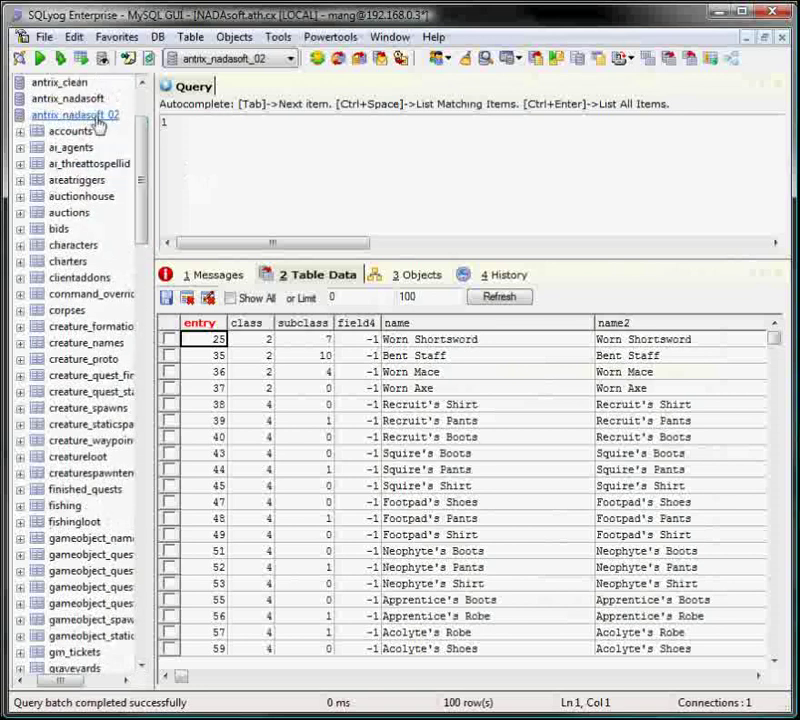
pyautogui.click(80, 116)
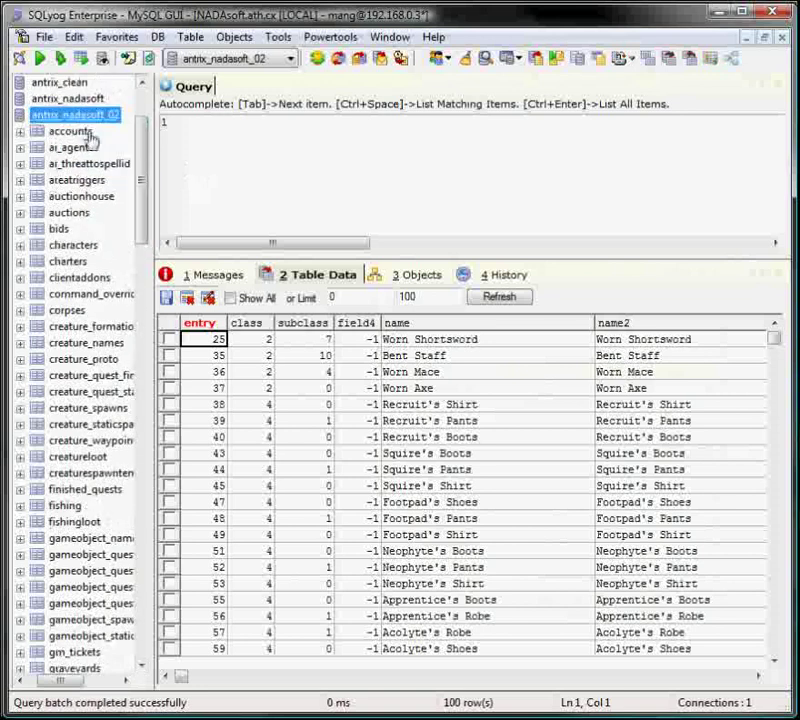
pyautogui.scroll(-1, 140, 138)
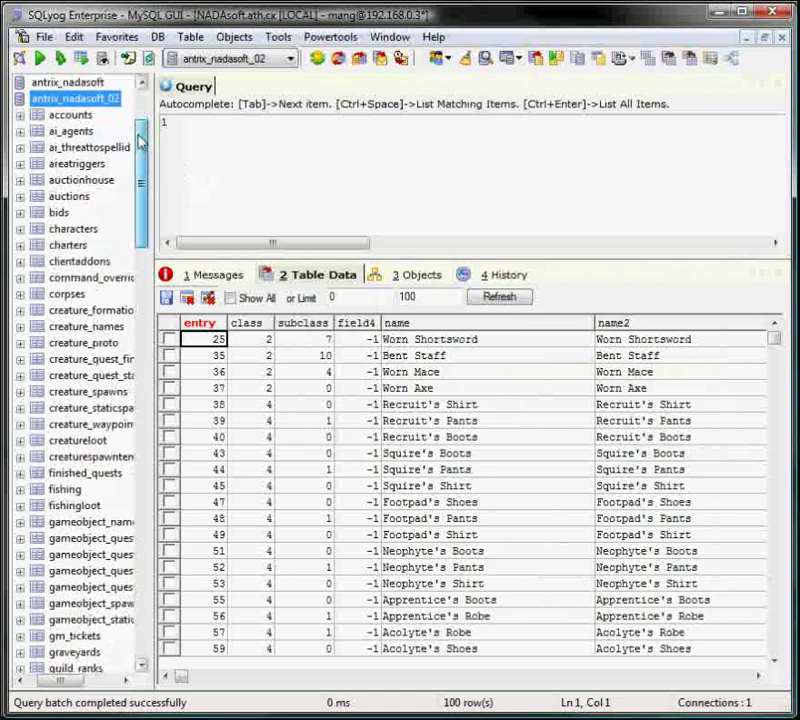
pyautogui.scroll(1, 140, 140)
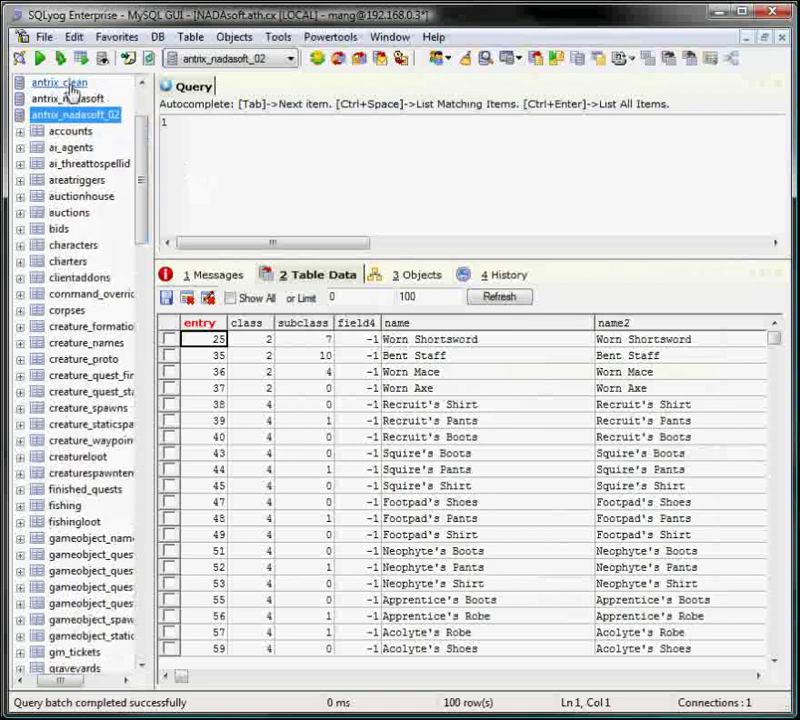
pyautogui.scroll(-1, 141, 133)
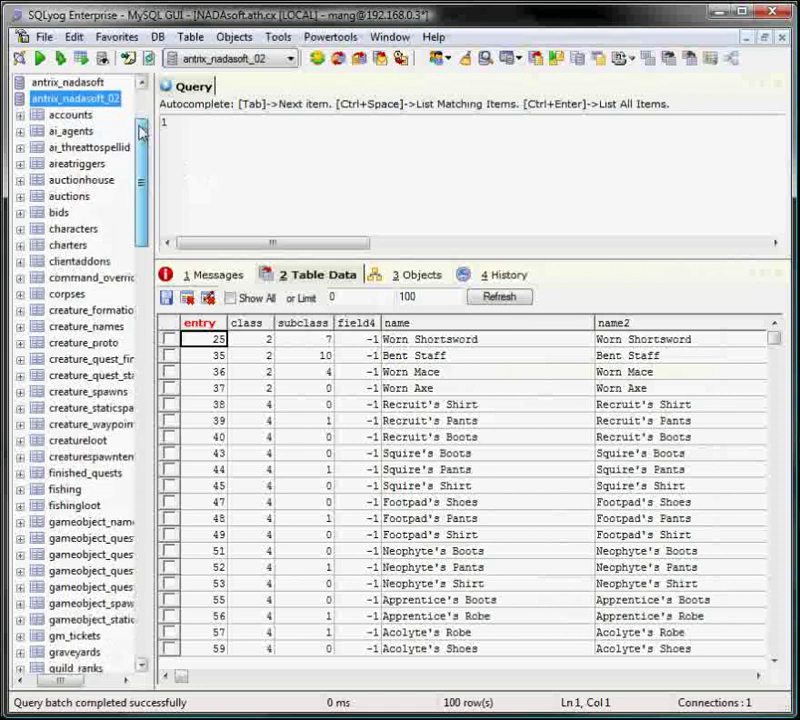
pyautogui.moveTo(140, 135); pyautogui.dragTo(140, 205)
# - Load all 22193 rows of the items table and scroll to the final Black Death entries
pyautogui.click(62, 440)
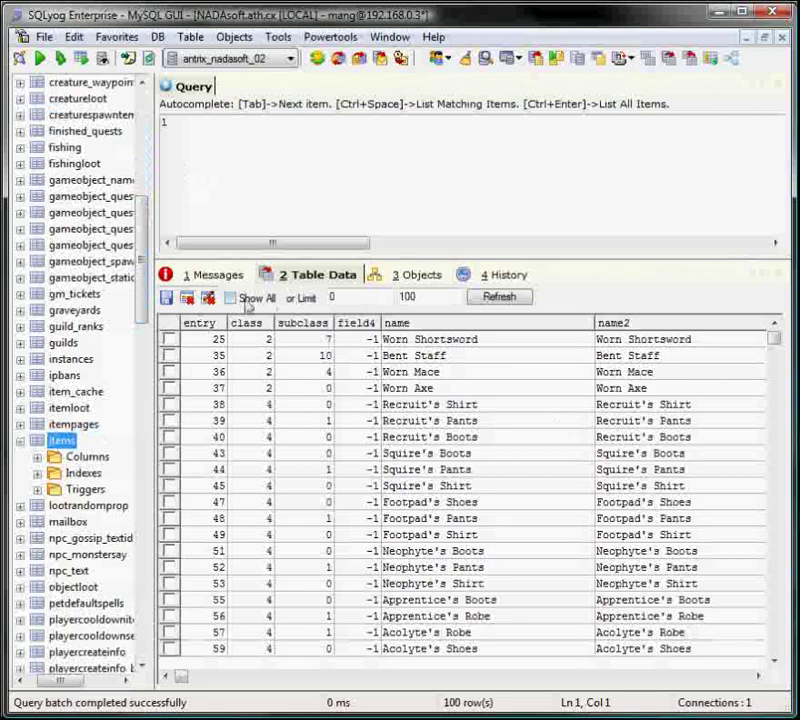
pyautogui.click(231, 298)
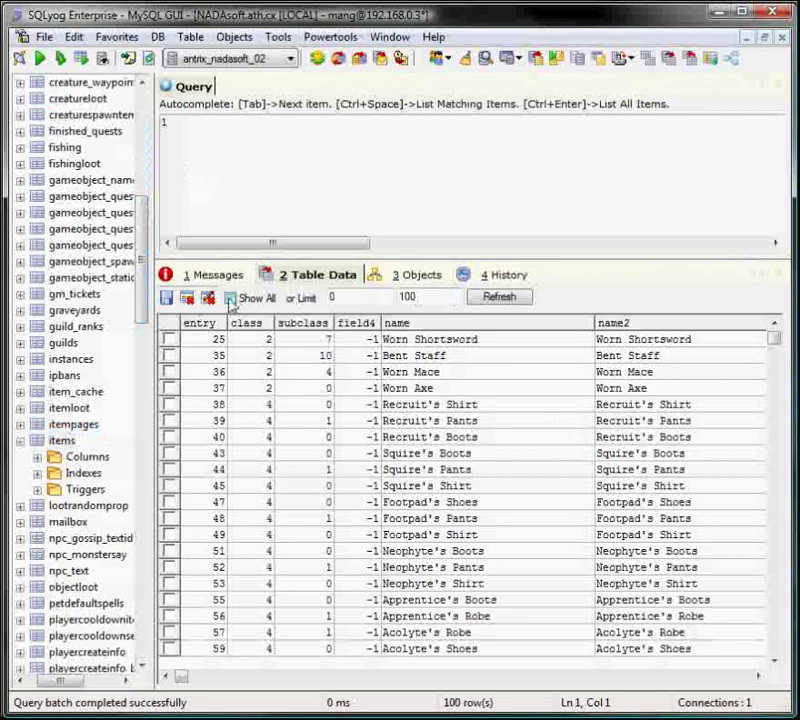
pyautogui.click(415, 390)
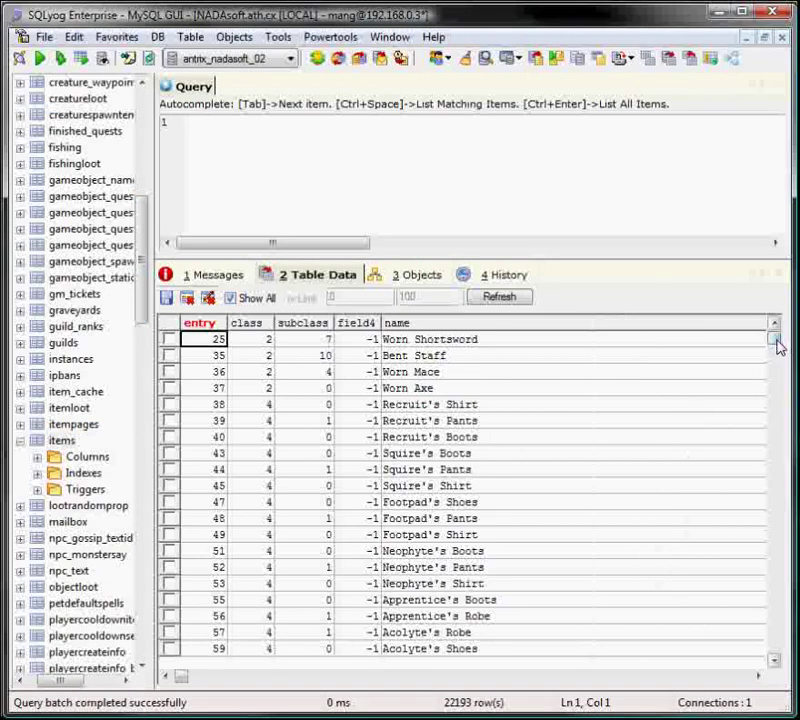
pyautogui.moveTo(778, 345); pyautogui.dragTo(711, 668)
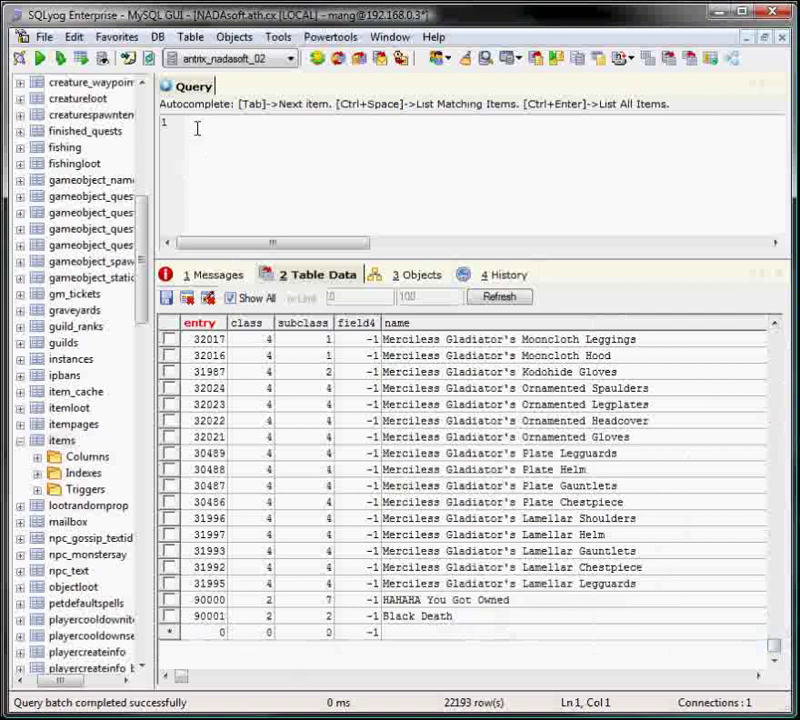
# - Paste the Peep the Phoenix INSERT and execute all queries, bringing items to 22194 rows
pyautogui.hotkey('ctrl', 'v')
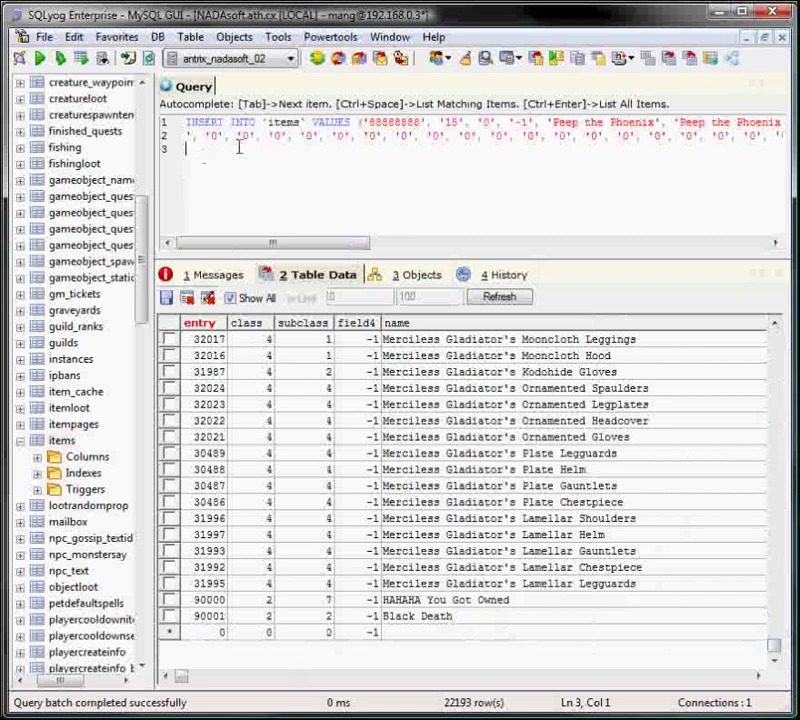
pyautogui.rightClick(291, 145)
pyautogui.moveTo(416, 161)
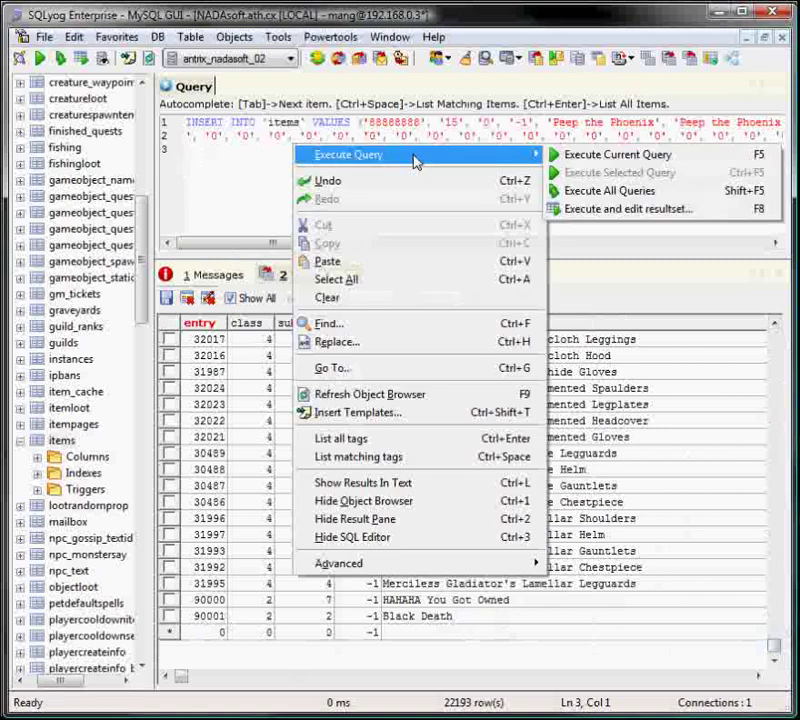
pyautogui.click(614, 192)
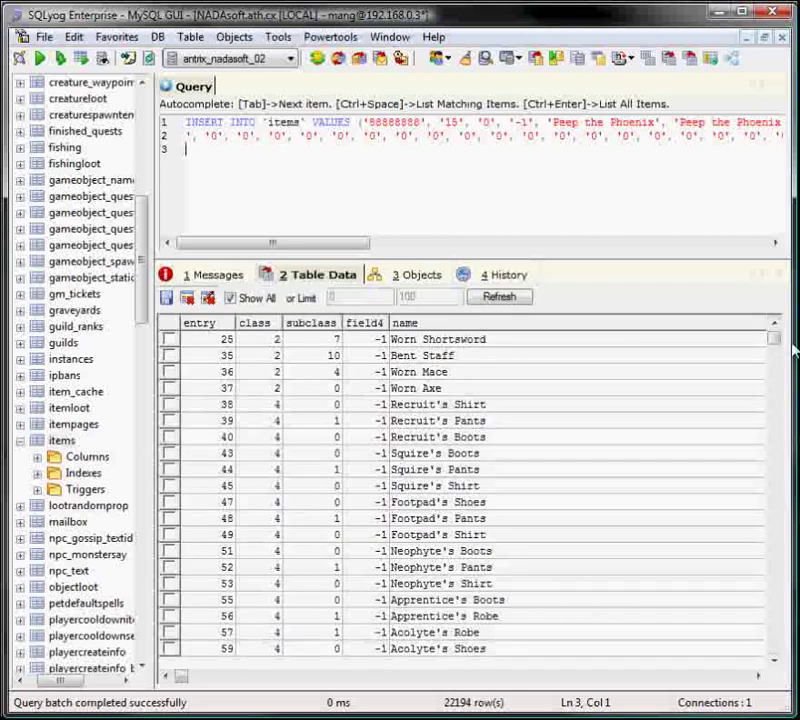
# - Verify entry 88888888 Peep the Phoenix is the last row, then minimize SQLyog and close SQL Preview
pyautogui.moveTo(777, 342); pyautogui.dragTo(773, 666)
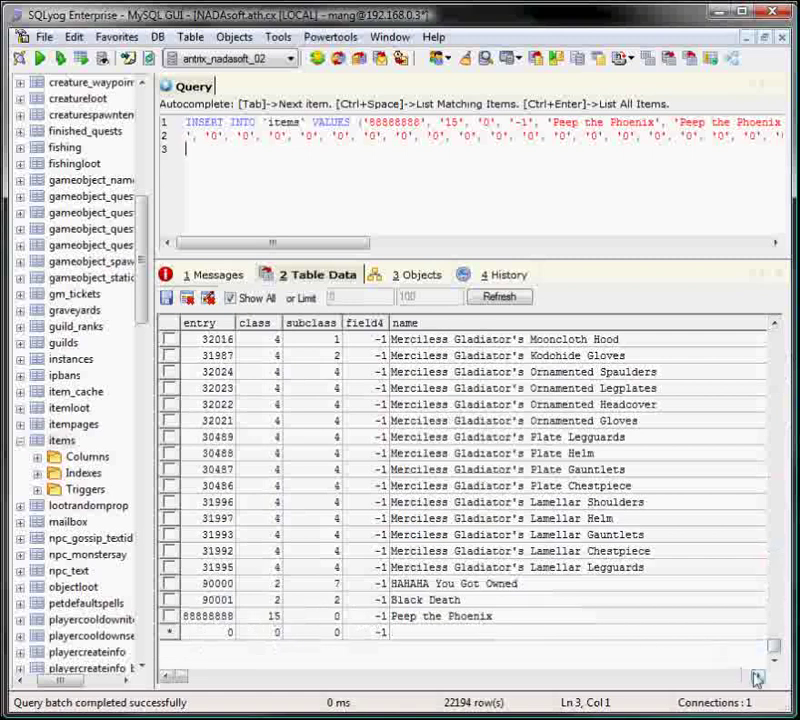
pyautogui.moveTo(757, 679); pyautogui.dragTo(757, 679)
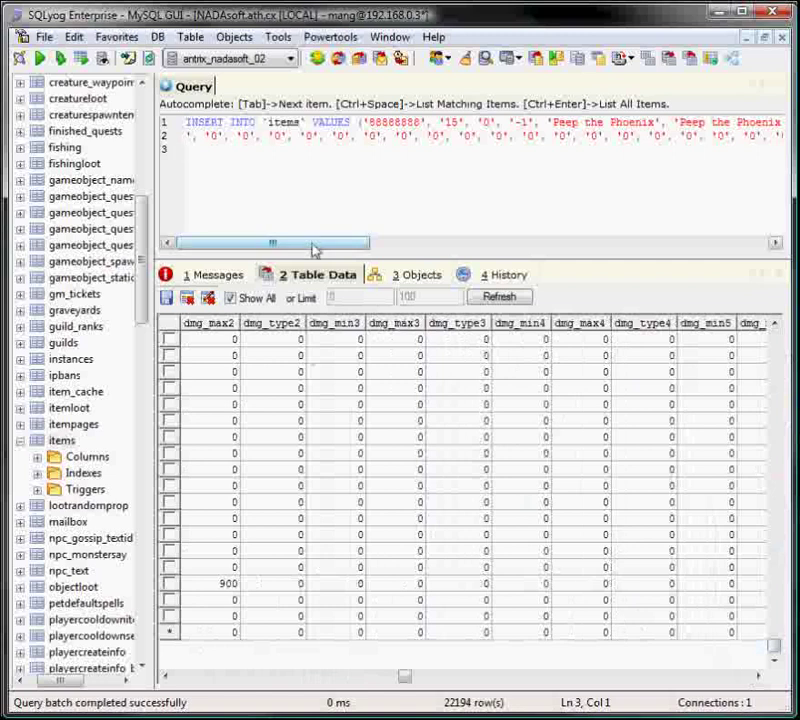
pyautogui.moveTo(404, 679); pyautogui.dragTo(179, 684)
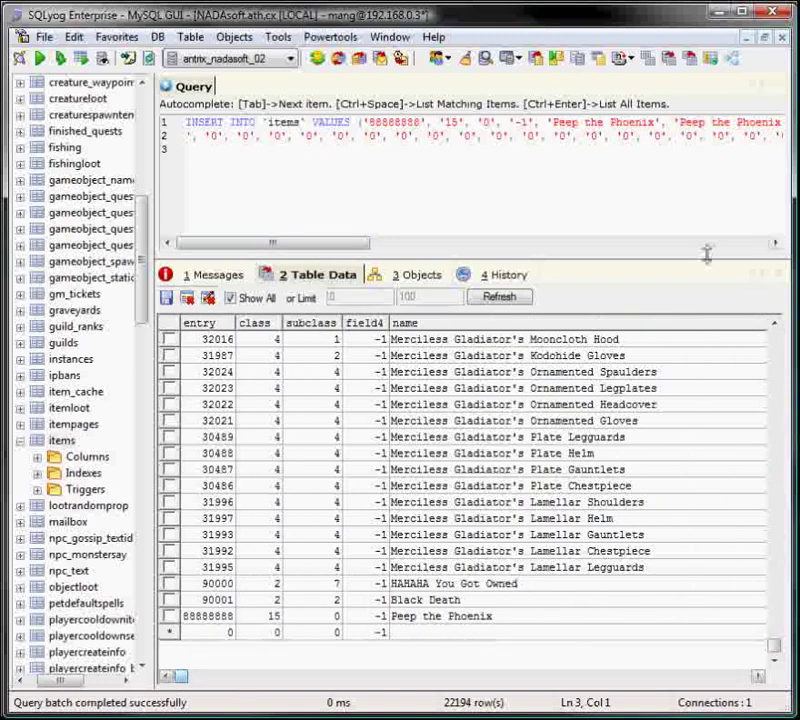
pyautogui.click(718, 14)
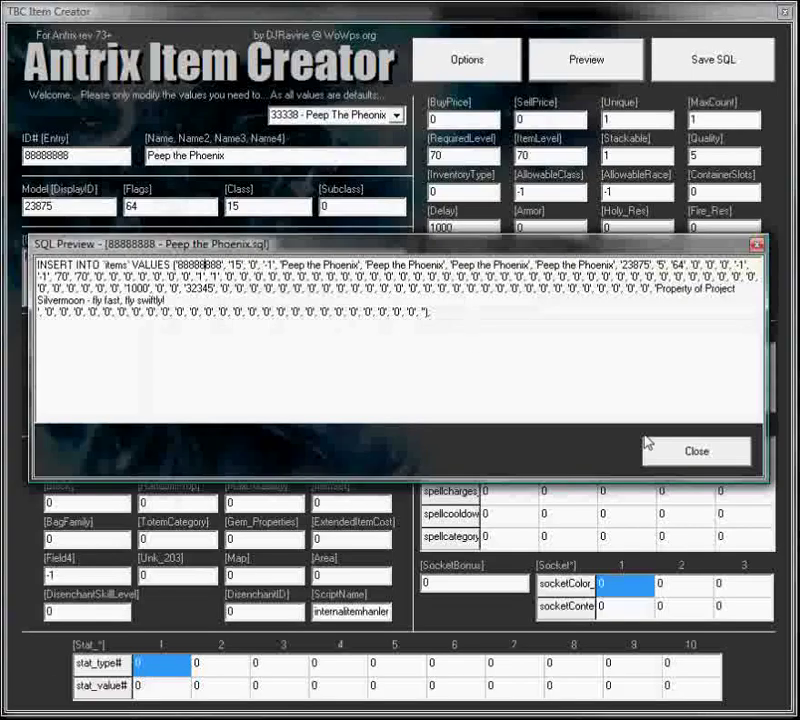
pyautogui.click(712, 458)
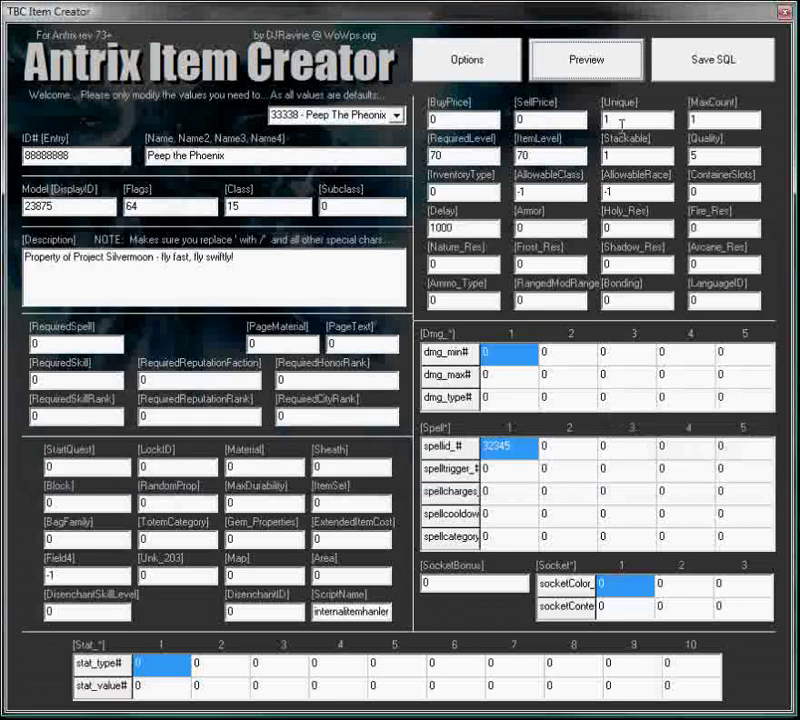